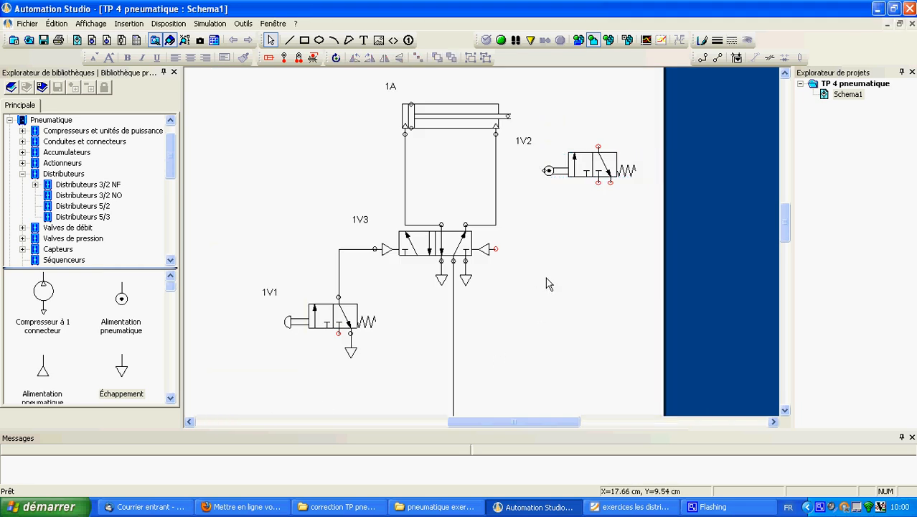
# - Rotate roller valve 1V2 so its roller points upward and place it below the rod side of cylinder 1A
pyautogui.click(580, 174)
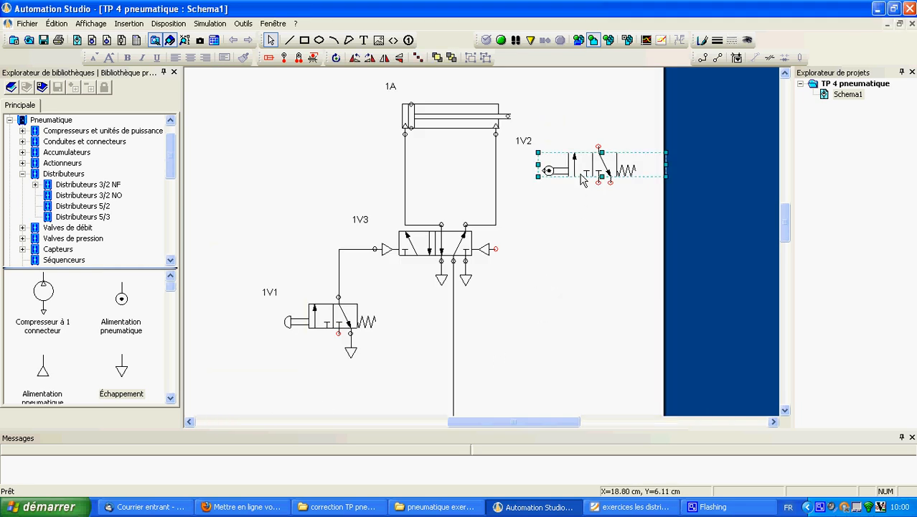
pyautogui.hotkey('ctrl', 'r')
pyautogui.click(567, 290)
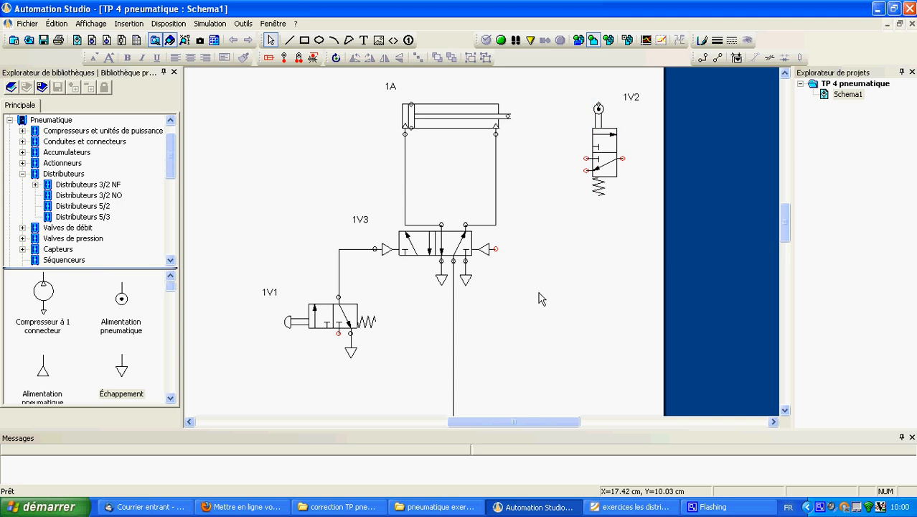
pyautogui.moveTo(610, 175); pyautogui.dragTo(592, 200)
pyautogui.click(584, 319)
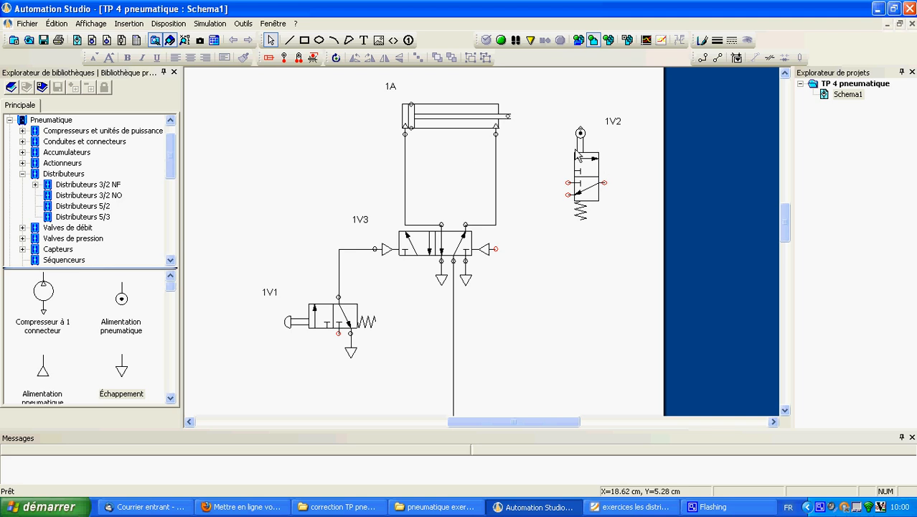
# - Set cylinder 1A's extension to 100 % and align the roller of valve 1V2 with the tip of the extended rod
pyautogui.doubleClick(473, 124)
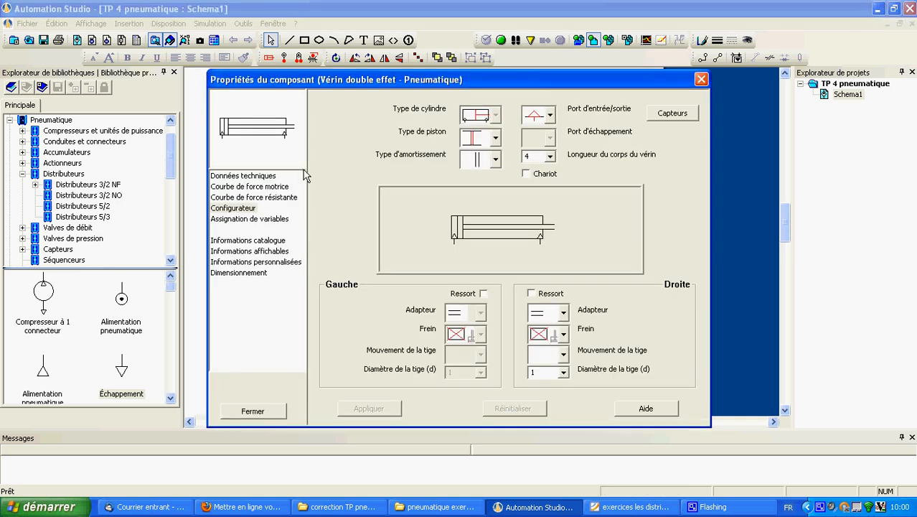
pyautogui.click(263, 178)
pyautogui.click(452, 232)
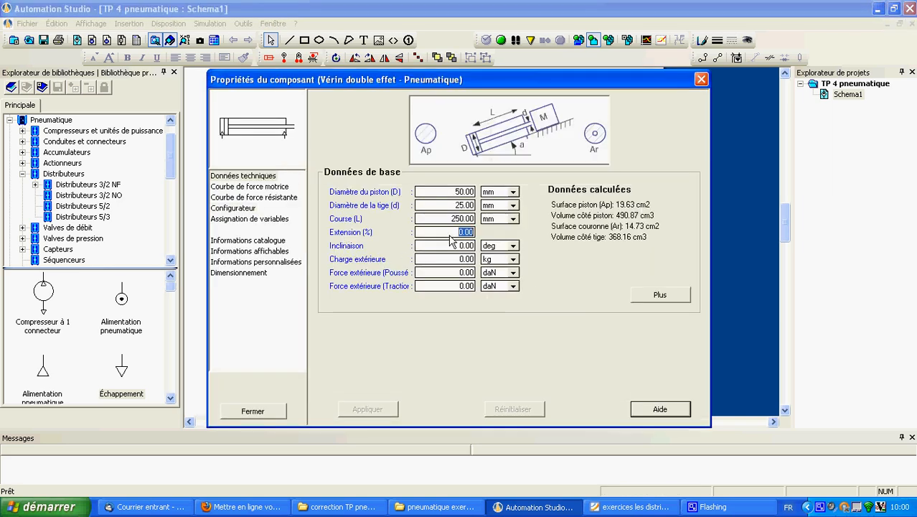
pyautogui.write('100')
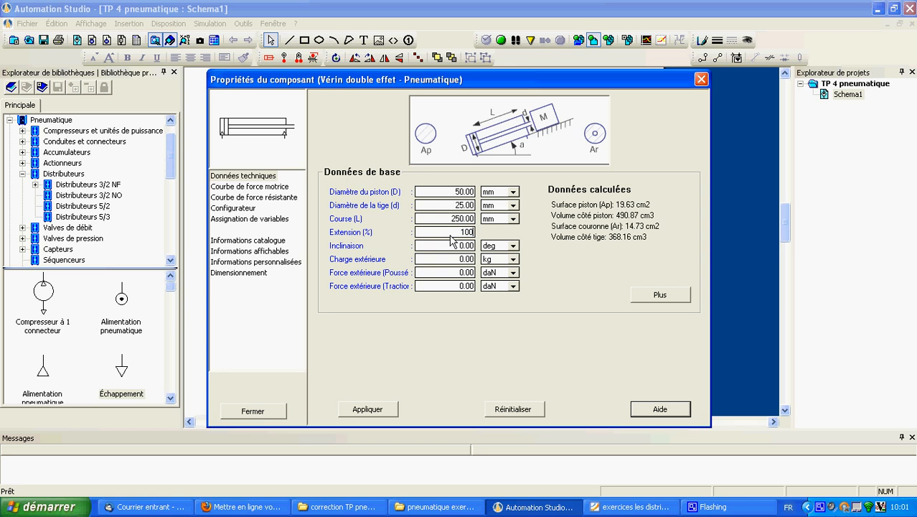
pyautogui.click(394, 411)
pyautogui.click(286, 415)
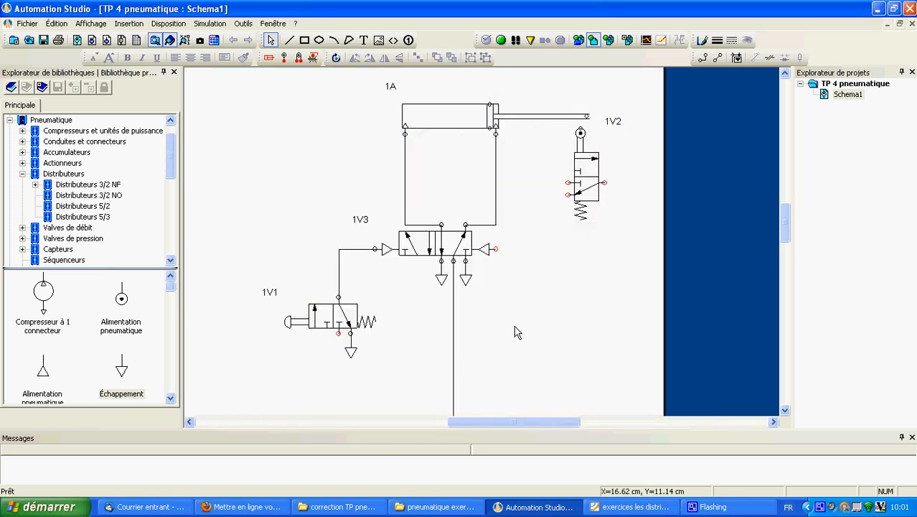
pyautogui.scroll(2, 594, 215)
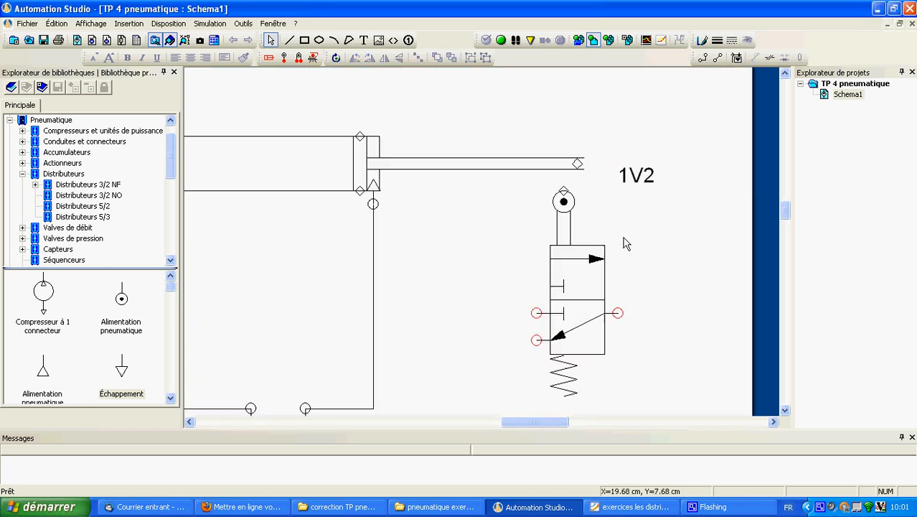
pyautogui.moveTo(559, 346); pyautogui.dragTo(572, 320)
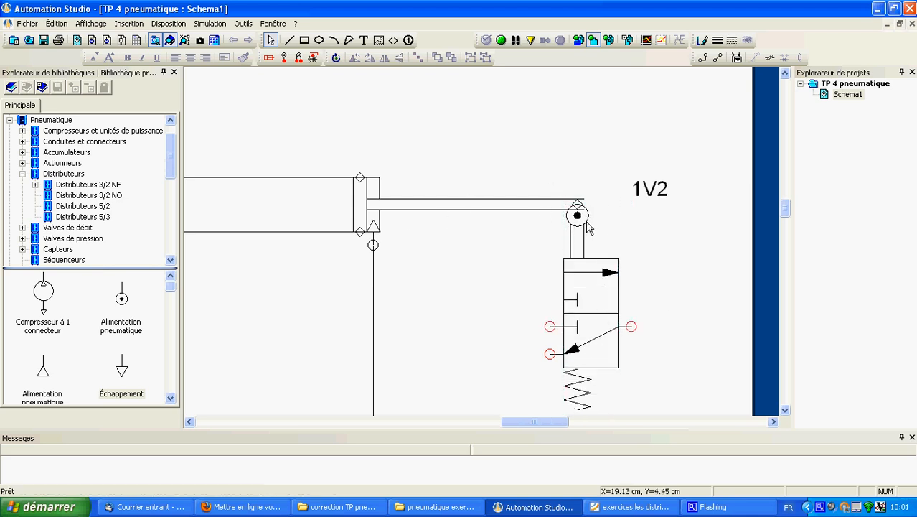
# - Set the extension of cylinder 1A back to 0 % in its technical data
pyautogui.doubleClick(342, 214)
pyautogui.doubleClick(463, 232)
pyautogui.write('0')
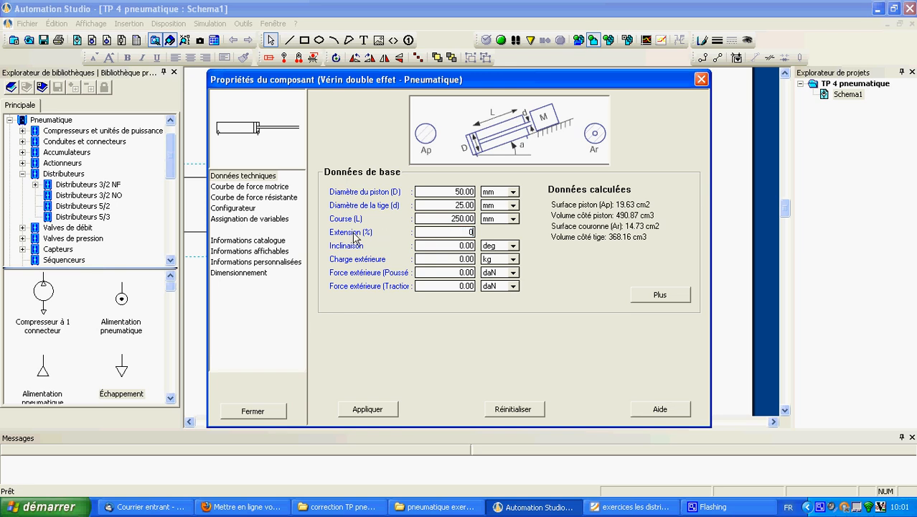
pyautogui.click(390, 409)
pyautogui.click(281, 410)
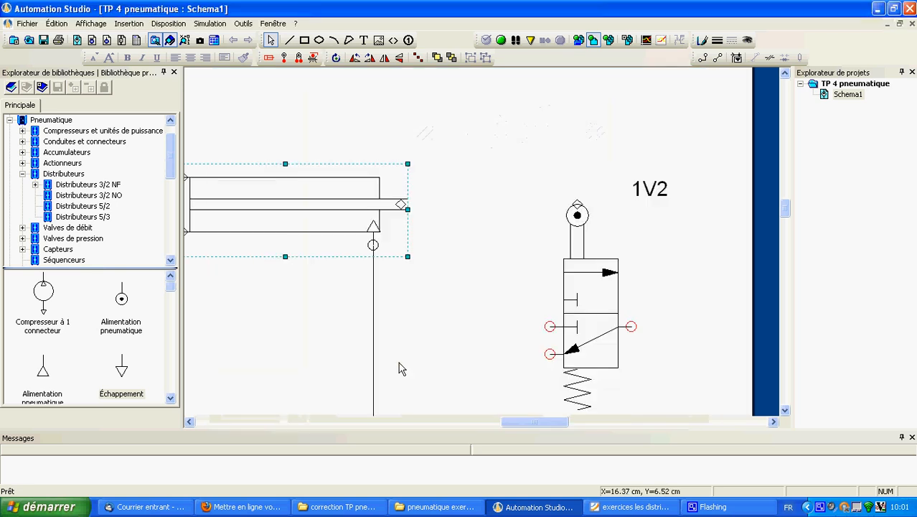
pyautogui.click(474, 338)
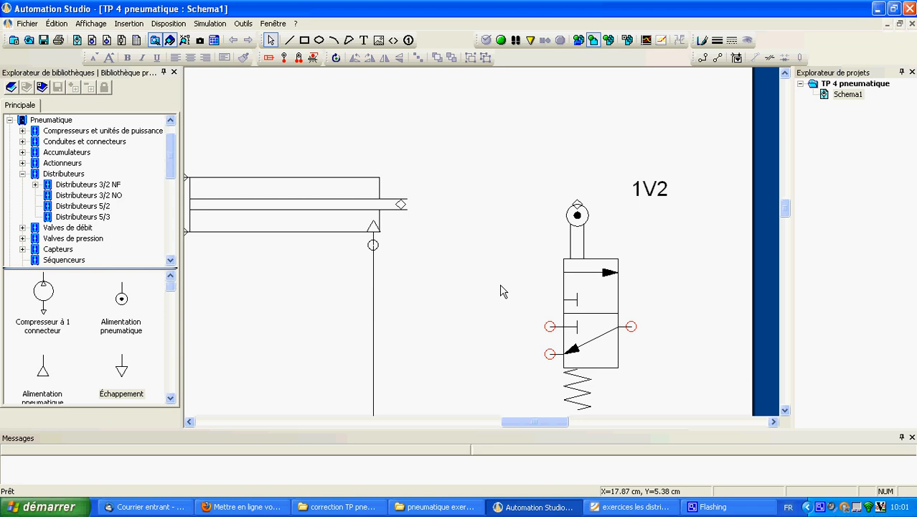
# - Draw a supply line from the pressure gauge node after Régulateur 2 to the supply port of valve 1V2
pyautogui.scroll(-2, 473, 272)
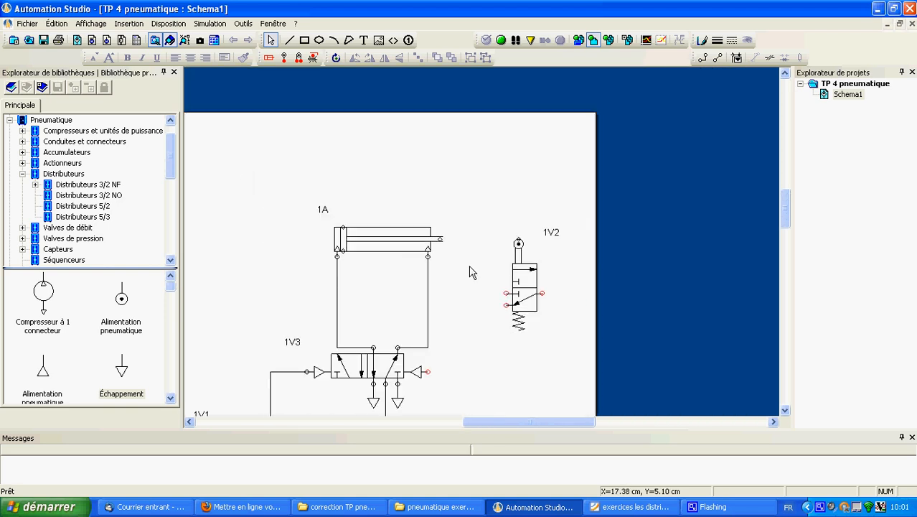
pyautogui.scroll(-3, 471, 272)
pyautogui.scroll(-1, 470, 272)
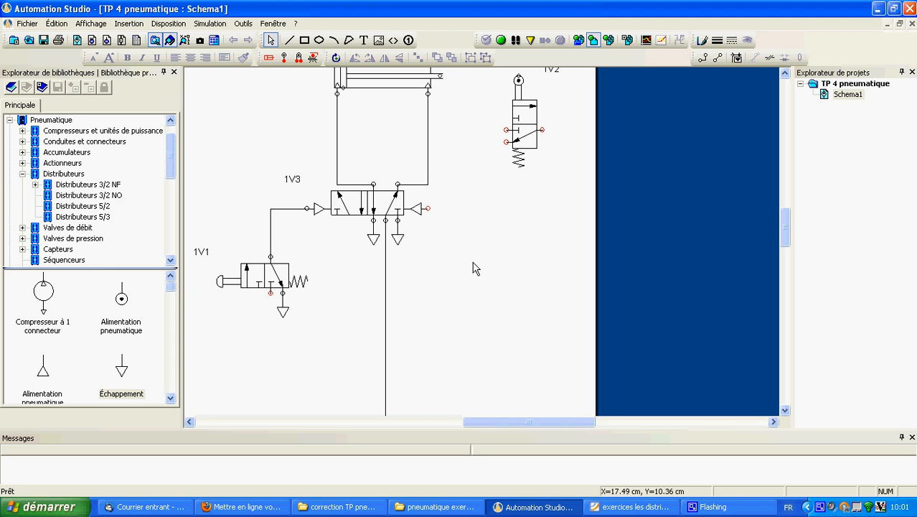
pyautogui.scroll(-7, 483, 268)
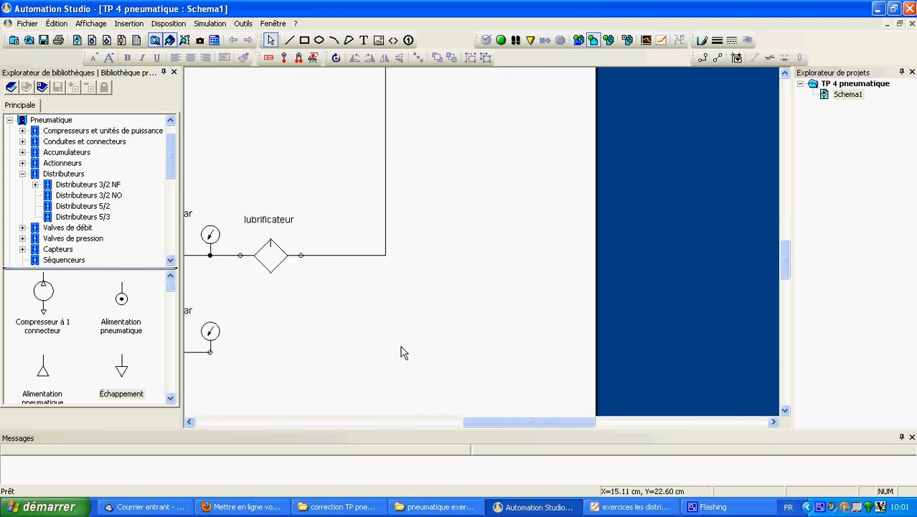
pyautogui.scroll(-2, 401, 351)
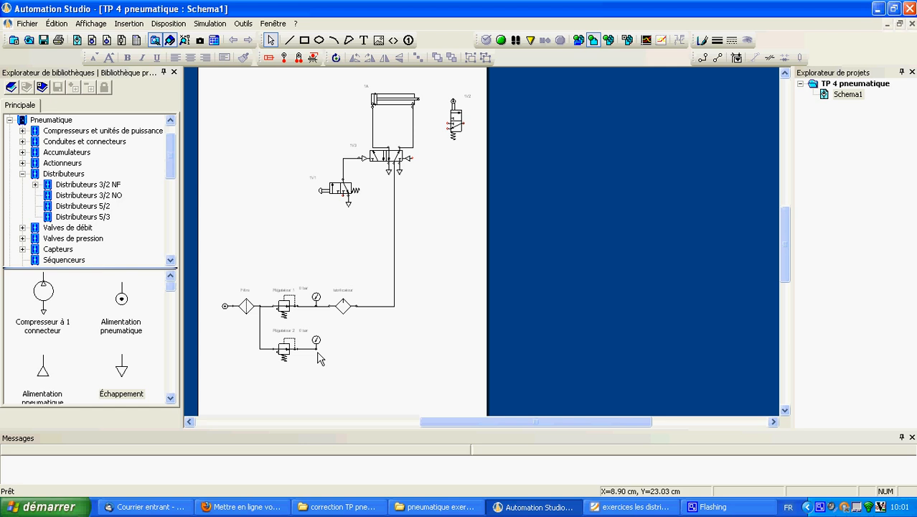
pyautogui.moveTo(317, 349)
pyautogui.mouseDown()
pyautogui.moveTo(429, 353)
pyautogui.moveTo(433, 124)
pyautogui.mouseUp()
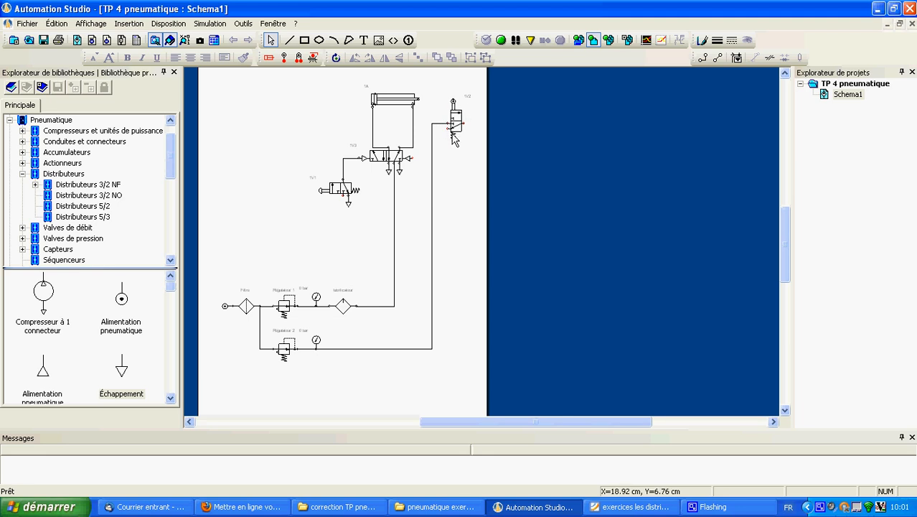
# - Connect the output port of valve 1V2 to the free pilot port of distributor 1V3
pyautogui.scroll(3, 453, 136)
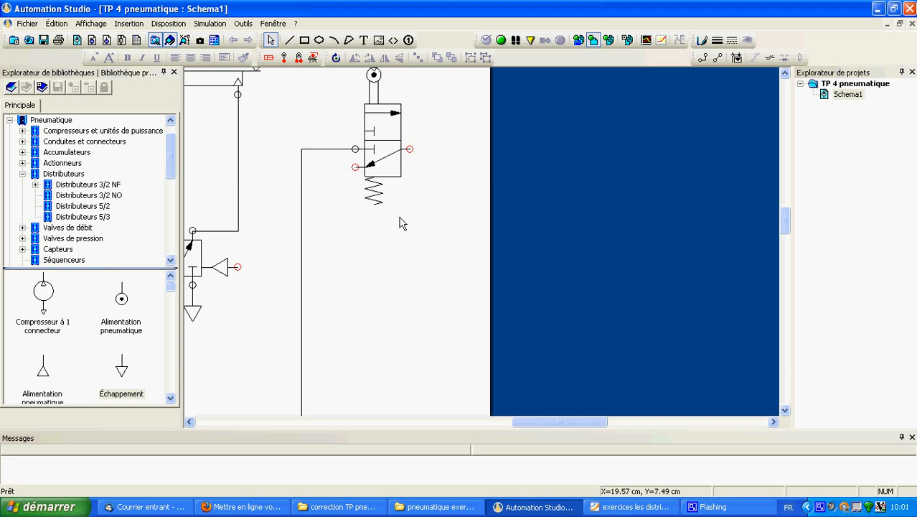
pyautogui.moveTo(413, 156)
pyautogui.mouseDown()
pyautogui.moveTo(437, 165)
pyautogui.moveTo(438, 271)
pyautogui.moveTo(244, 277)
pyautogui.mouseUp()
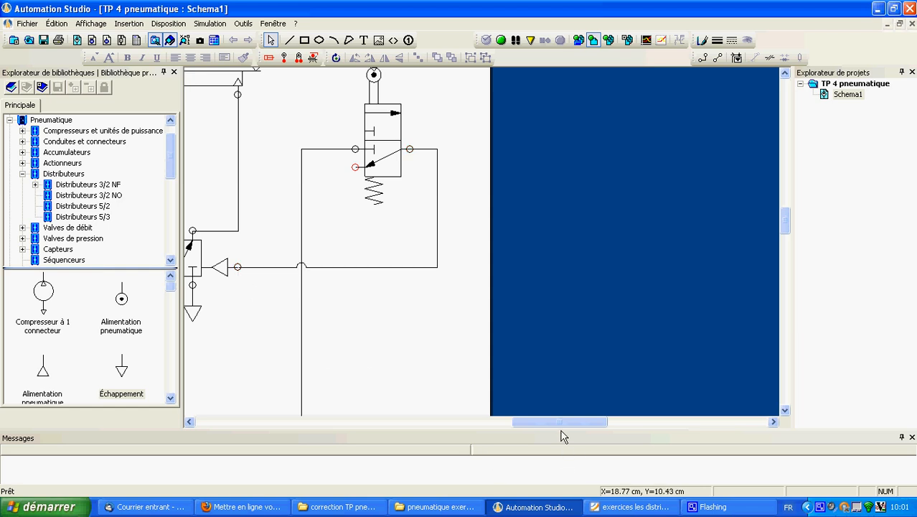
pyautogui.moveTo(560, 422); pyautogui.dragTo(533, 421)
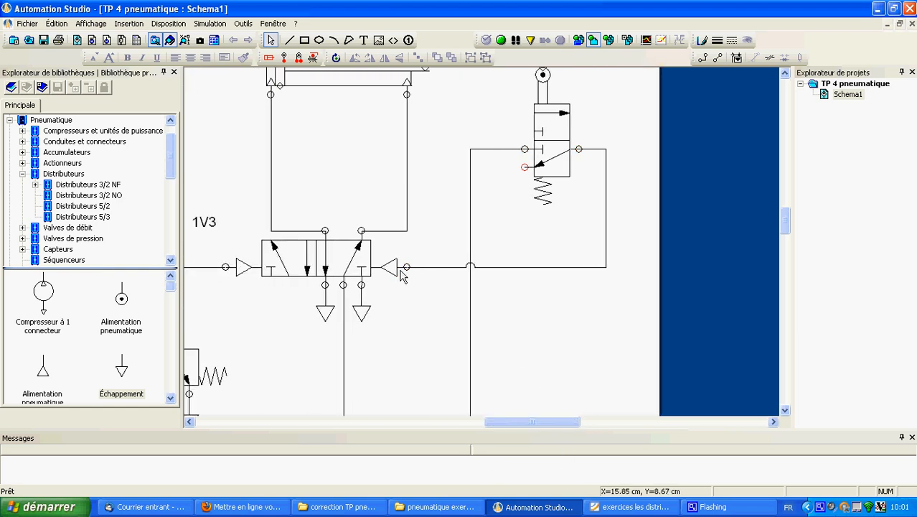
# - Add an Échappement symbol, rotate it to point left and attach it to the exhaust port of valve 1V2
pyautogui.scroll(1, 408, 309)
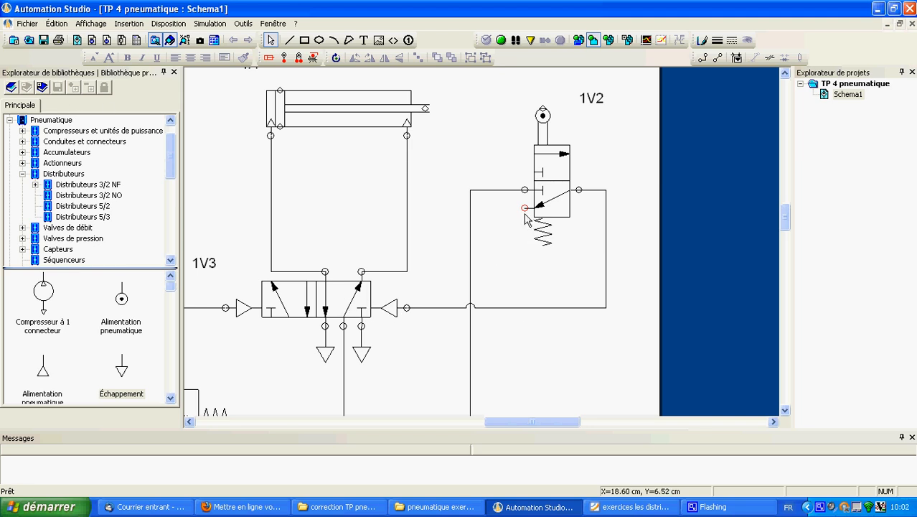
pyautogui.click(50, 119)
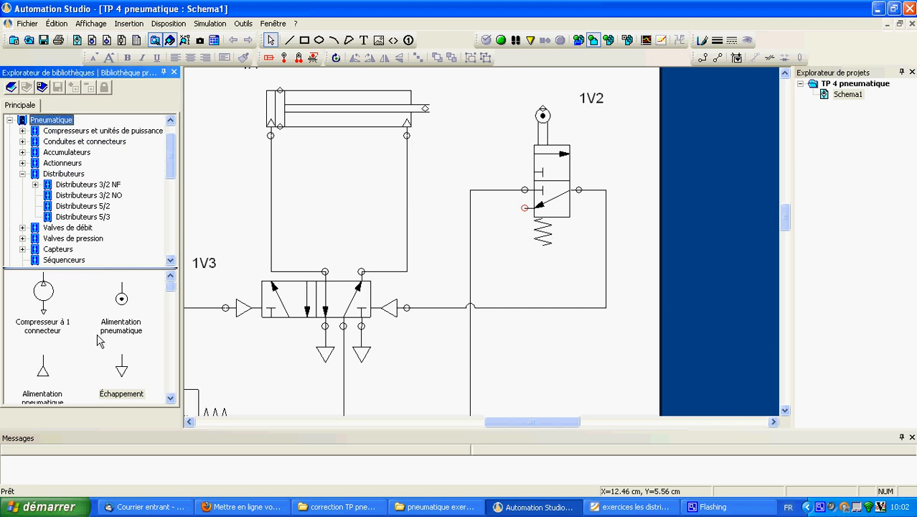
pyautogui.moveTo(121, 369); pyautogui.dragTo(500, 267)
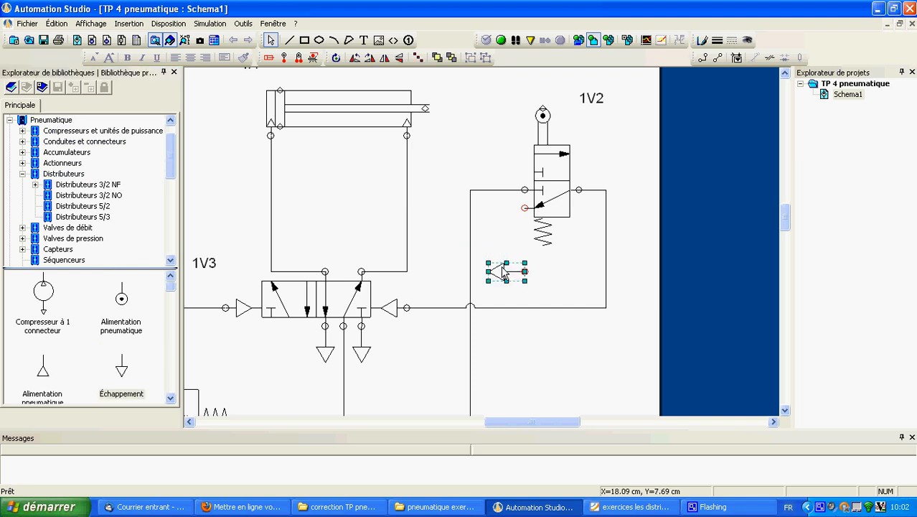
pyautogui.hotkey('ctrl', 'r')
pyautogui.moveTo(508, 273); pyautogui.dragTo(513, 220)
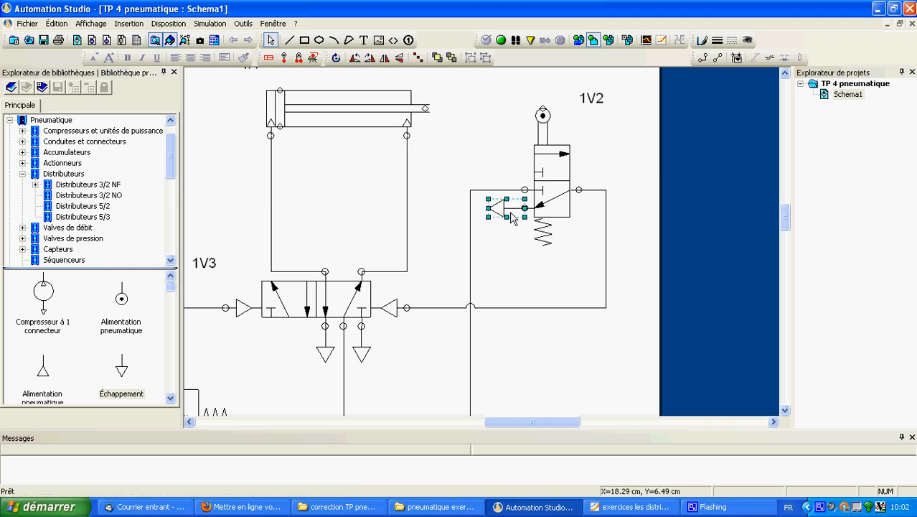
pyautogui.click(555, 269)
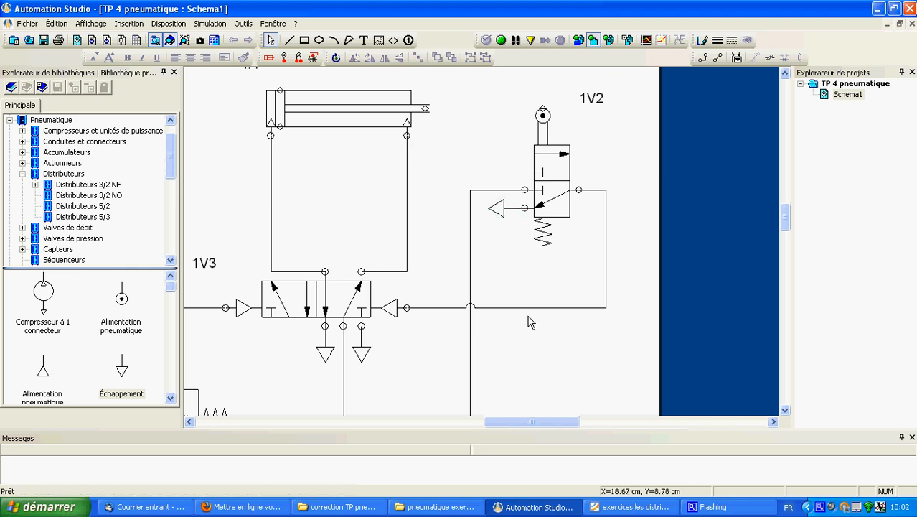
# - Connect the supply port of pushbutton valve 1V1 to the vertical line coming from Régulateur 2
pyautogui.scroll(-2, 529, 318)
pyautogui.scroll(-1, 526, 314)
pyautogui.scroll(-3, 509, 302)
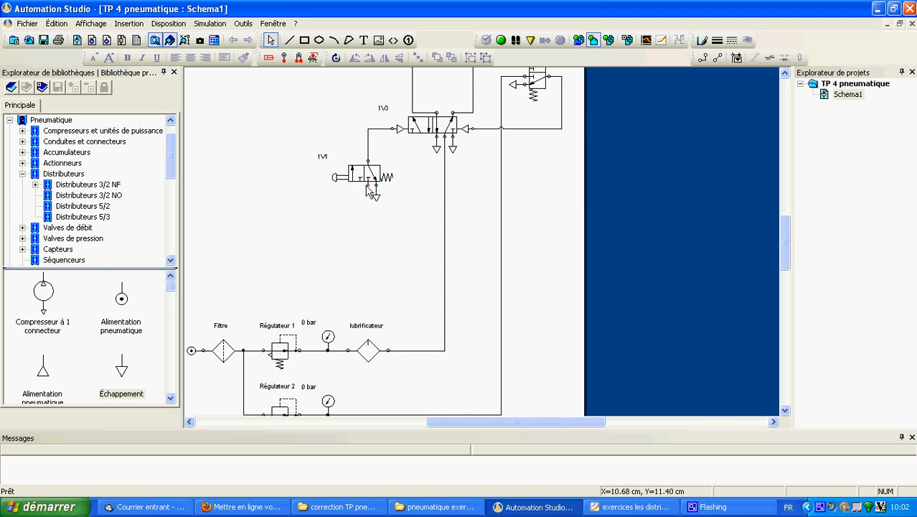
pyautogui.moveTo(369, 185)
pyautogui.mouseDown()
pyautogui.moveTo(368, 231)
pyautogui.moveTo(516, 252)
pyautogui.moveTo(498, 243)
pyautogui.mouseUp()
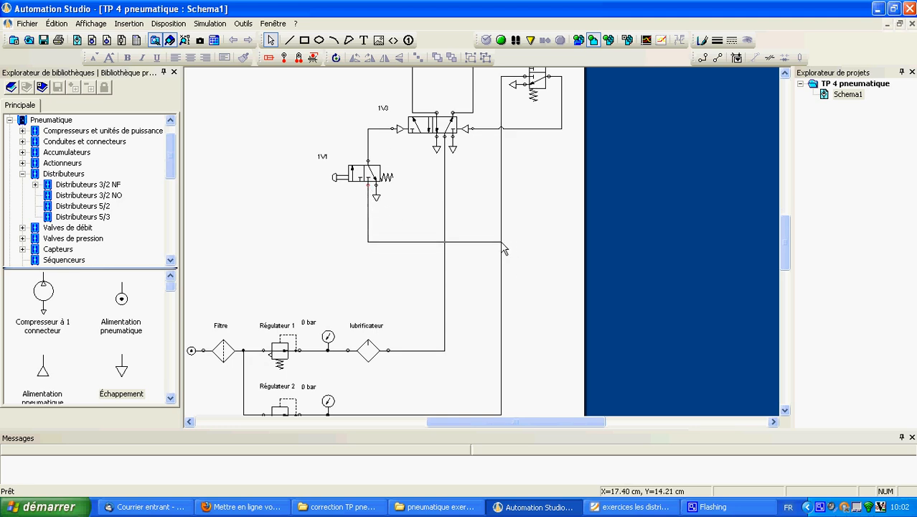
pyautogui.click(503, 243)
pyautogui.scroll(-1, 544, 266)
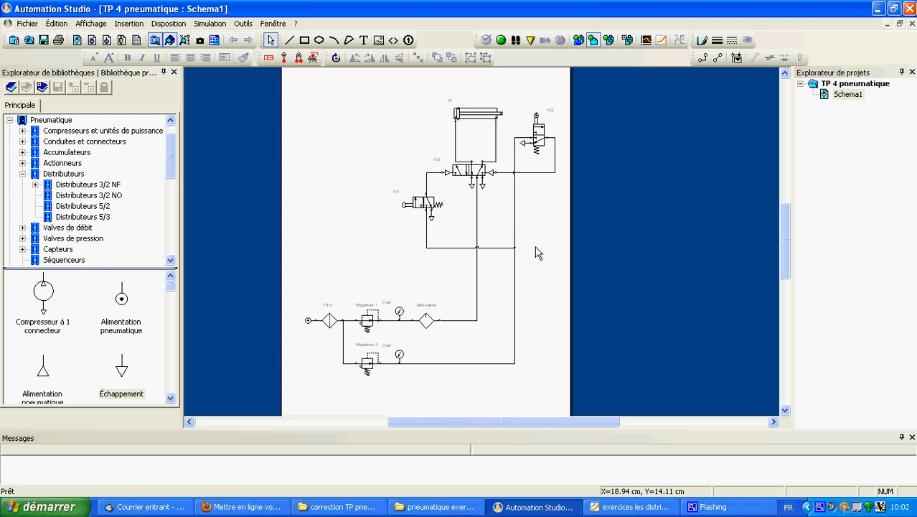
# - Simulate the circuit, actuate the pushbutton of valve 1V1 to test the cylinder cycle, and stop the simulation
pyautogui.click(501, 40)
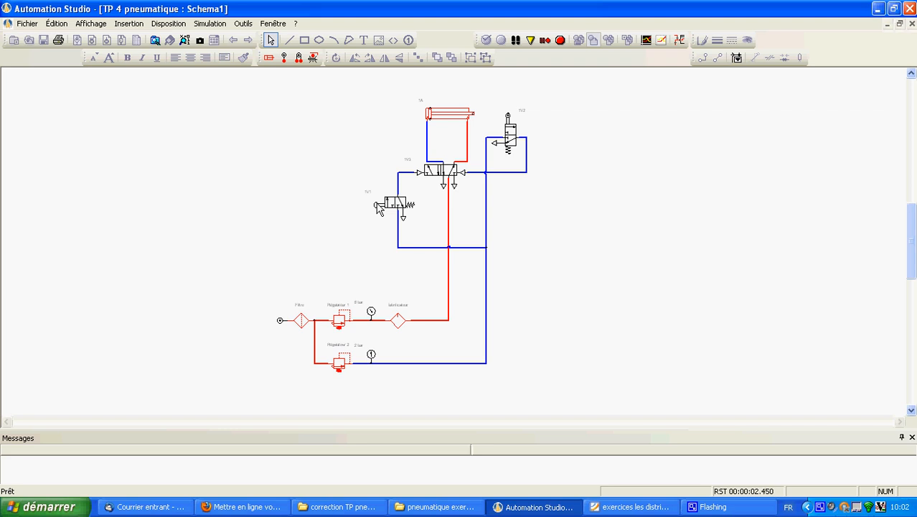
pyautogui.click(379, 209)
pyautogui.click(378, 208)
pyautogui.click(560, 41)
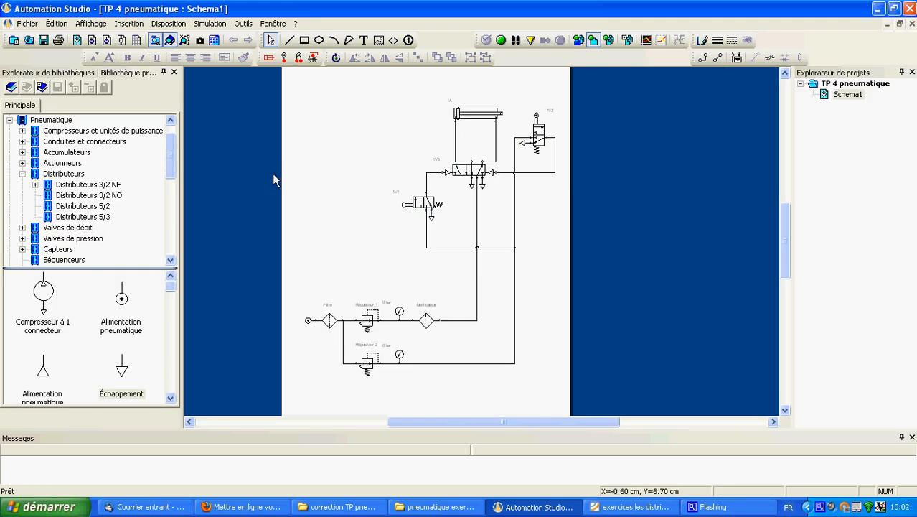
# - Browse the pneumatic library's Conduites et connecteurs and Compresseurs et unités de puissance categories for a flow control component
pyautogui.click(23, 174)
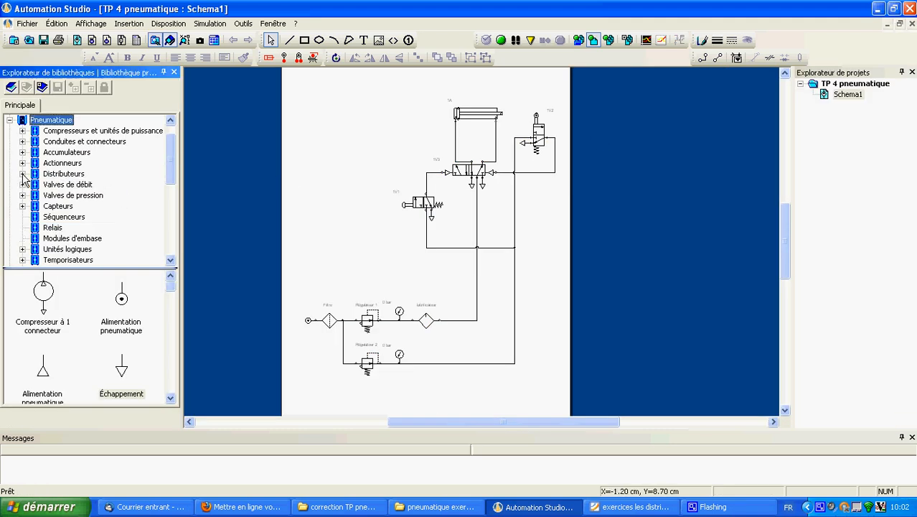
pyautogui.click(22, 142)
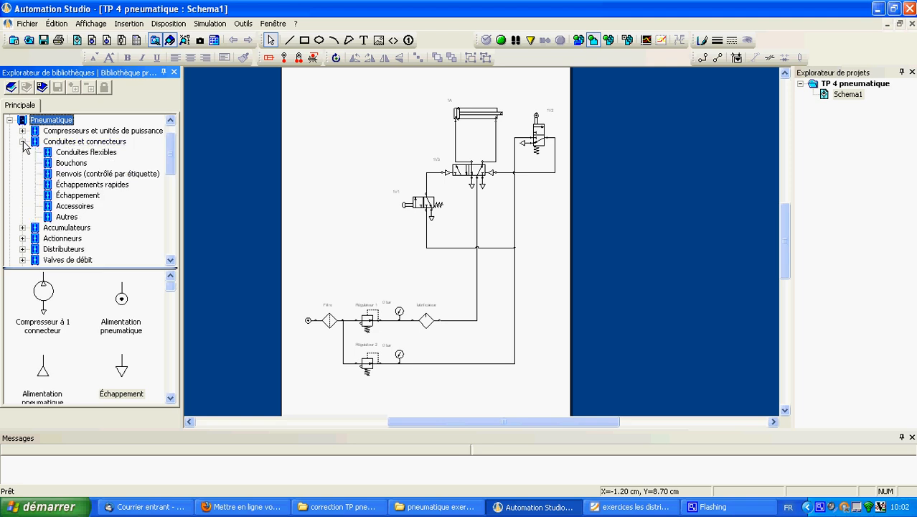
pyautogui.click(46, 144)
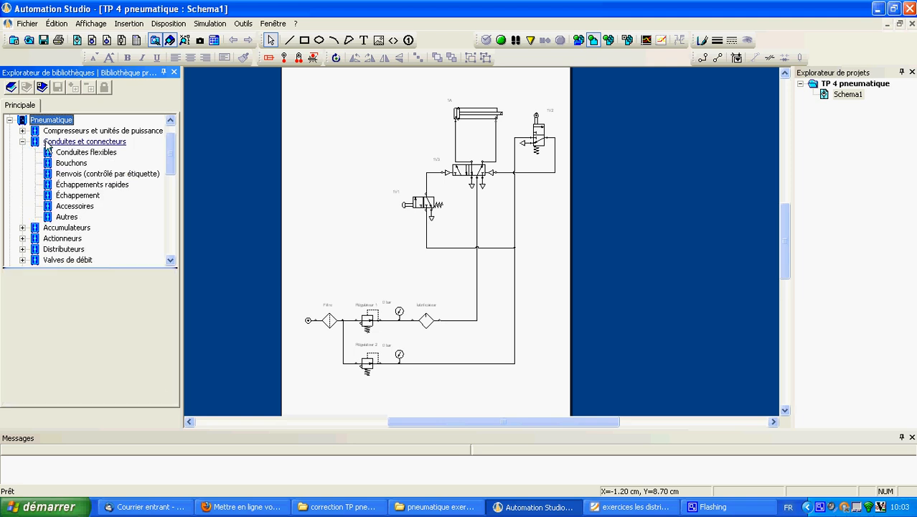
pyautogui.scroll(-1, 172, 301)
pyautogui.scroll(1, 172, 301)
pyautogui.click(23, 142)
pyautogui.click(22, 130)
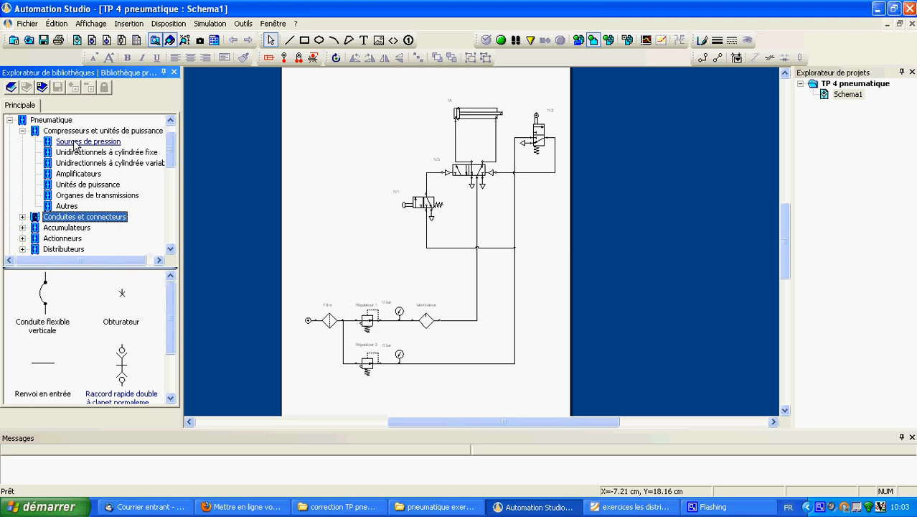
# - Add a flow control valve with check valve from the Valves de débit category, placing it beside cylinder 1A on its rear side
pyautogui.click(170, 248)
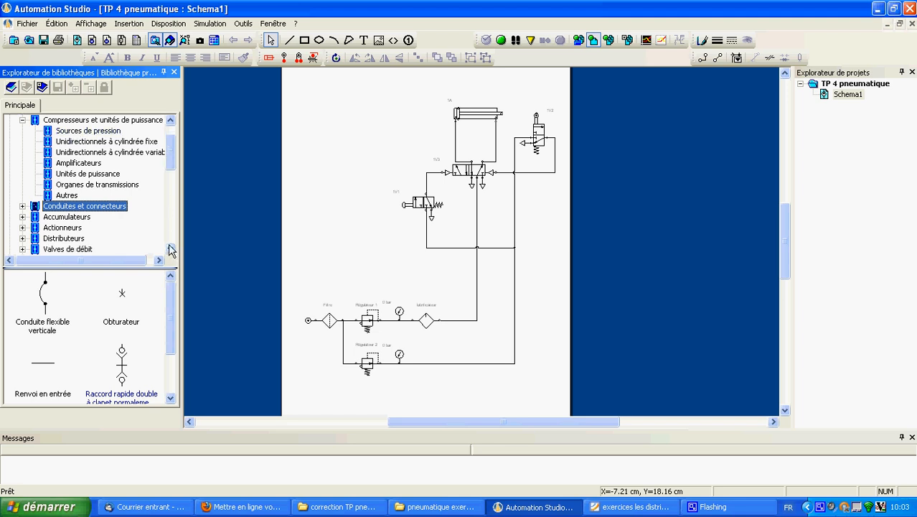
pyautogui.click(170, 248)
pyautogui.click(171, 248)
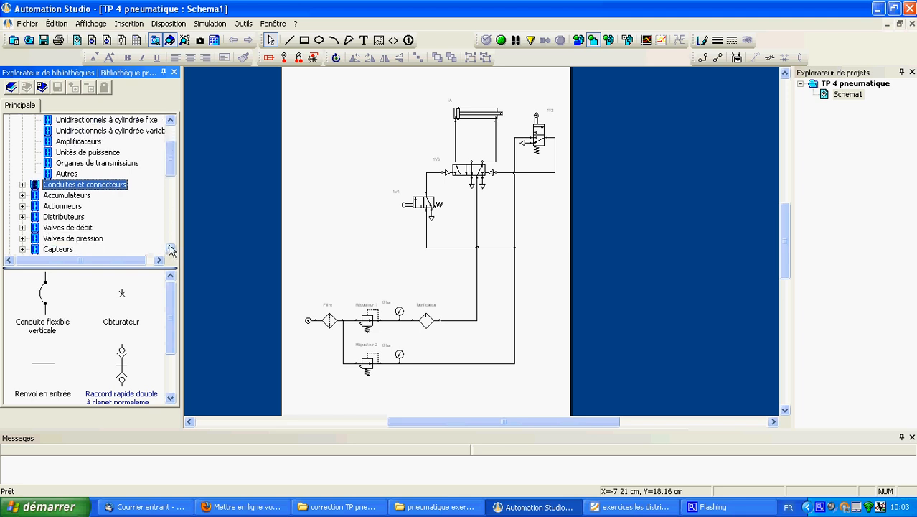
pyautogui.click(23, 227)
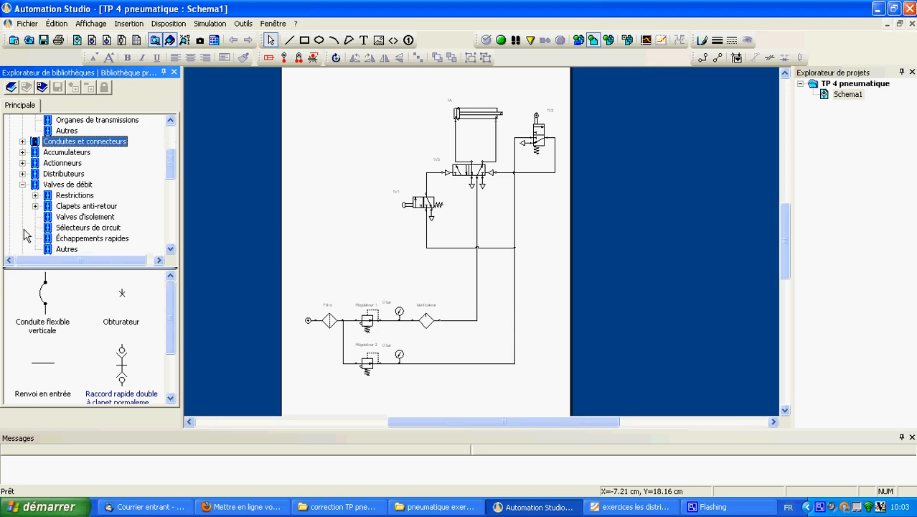
pyautogui.click(55, 188)
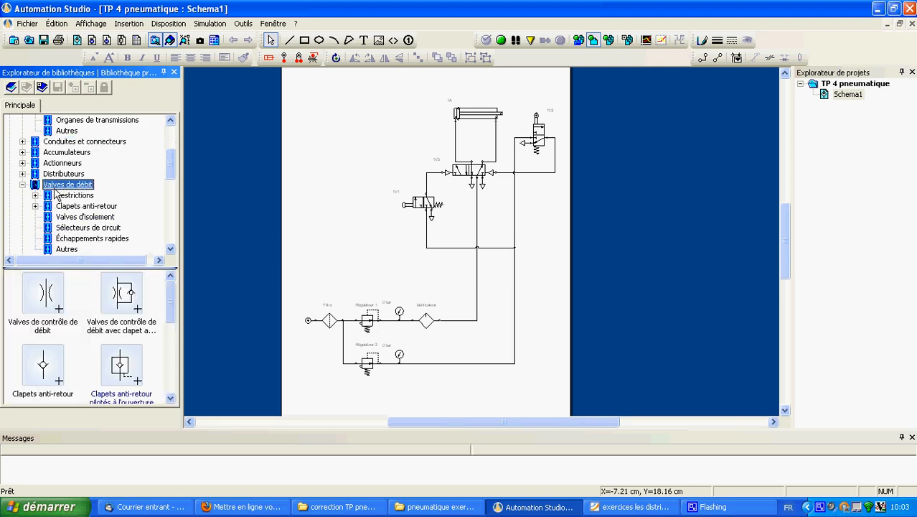
pyautogui.moveTo(122, 293); pyautogui.dragTo(386, 150)
pyautogui.click(358, 188)
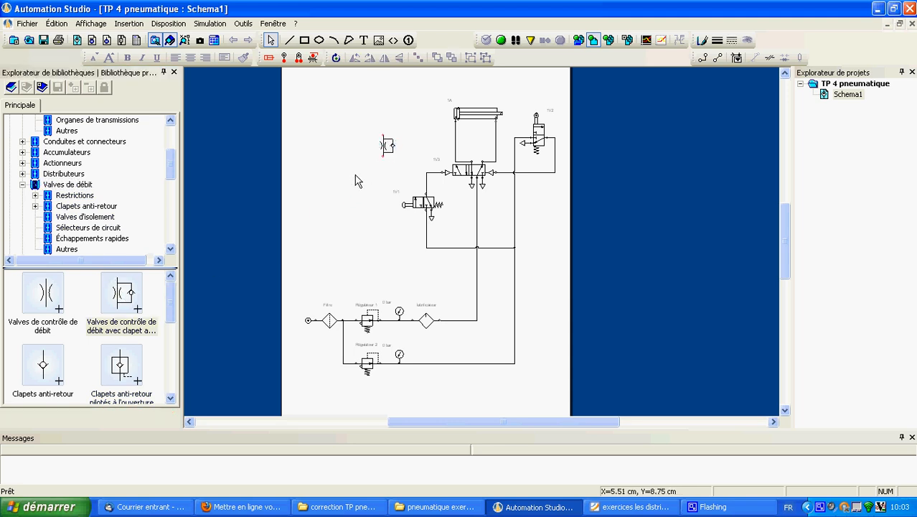
# - Duplicate the flow control valve and place the copy beside pushbutton valve 1V1
pyautogui.click(391, 149)
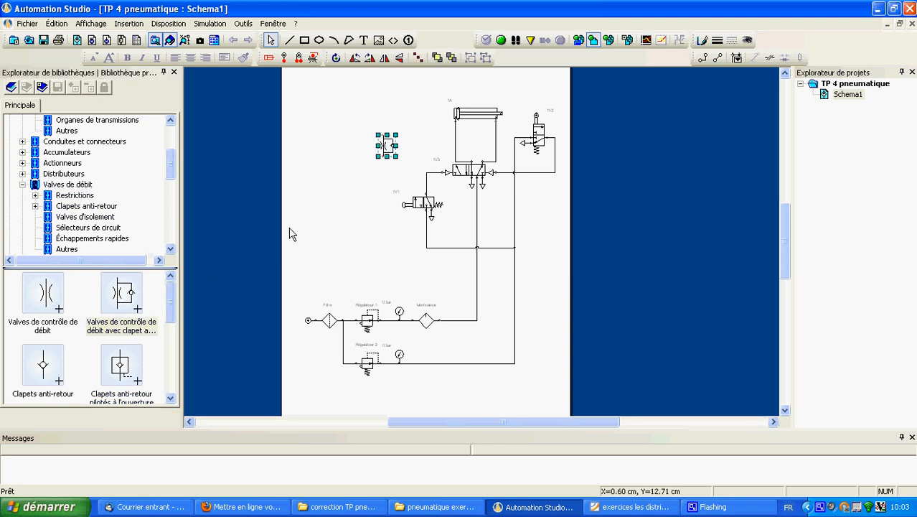
pyautogui.hotkey('ctrl', 'v')
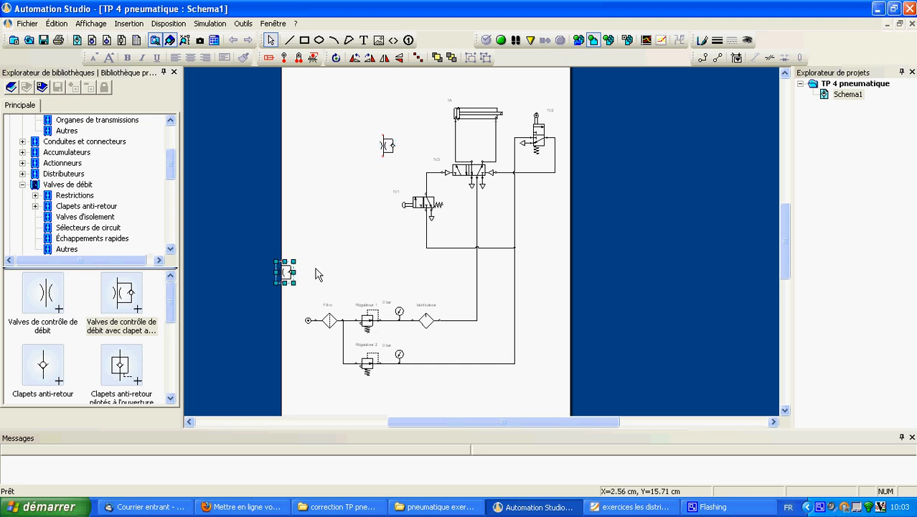
pyautogui.moveTo(285, 271); pyautogui.dragTo(353, 194)
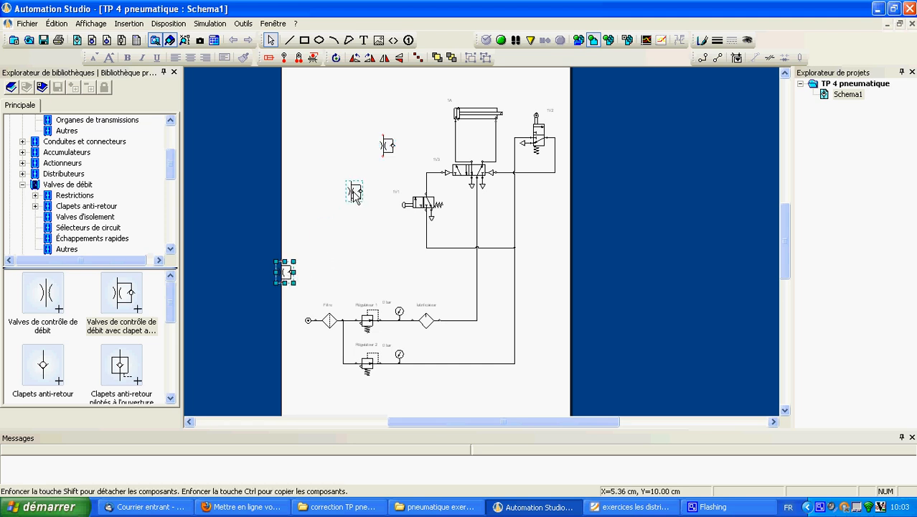
pyautogui.click(369, 242)
# - Delete the two lines connecting cylinder 1A to distributor 1V3
pyautogui.scroll(2, 371, 254)
pyautogui.scroll(4, 370, 262)
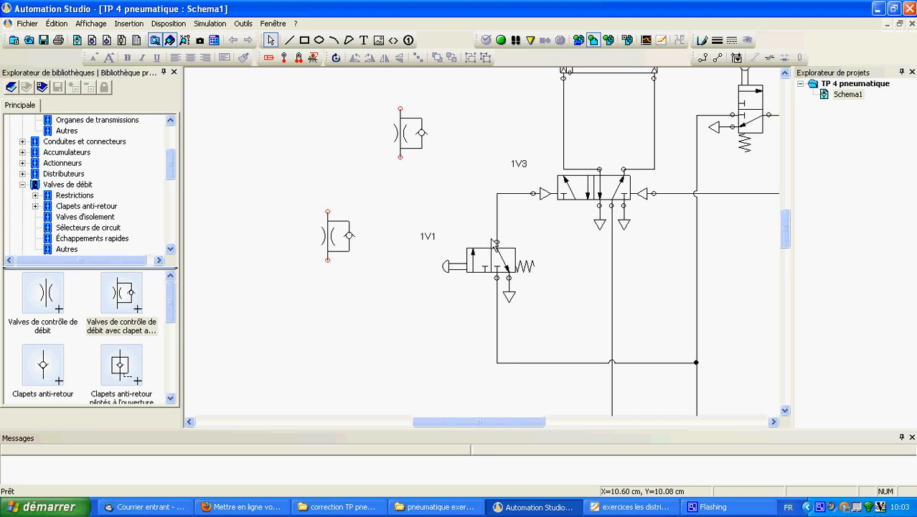
pyautogui.click(564, 152)
pyautogui.press('Delete')
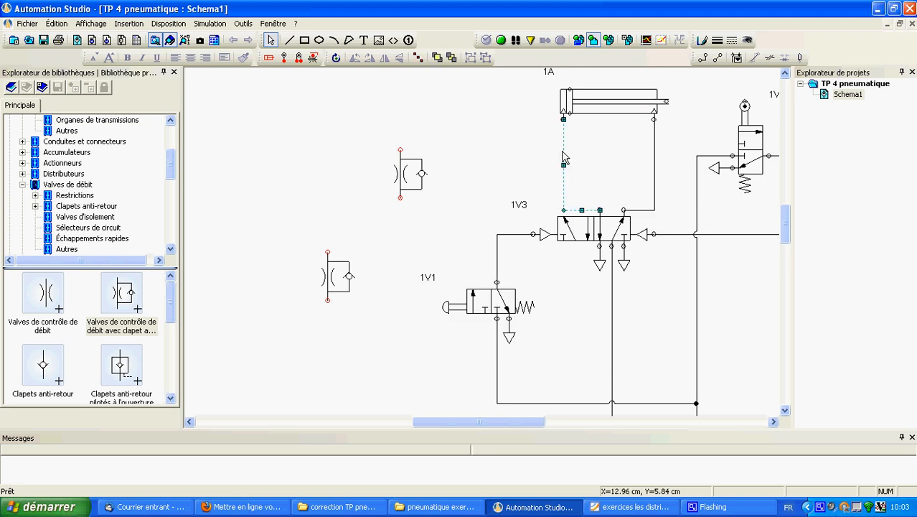
pyautogui.click(653, 155)
pyautogui.press('Delete')
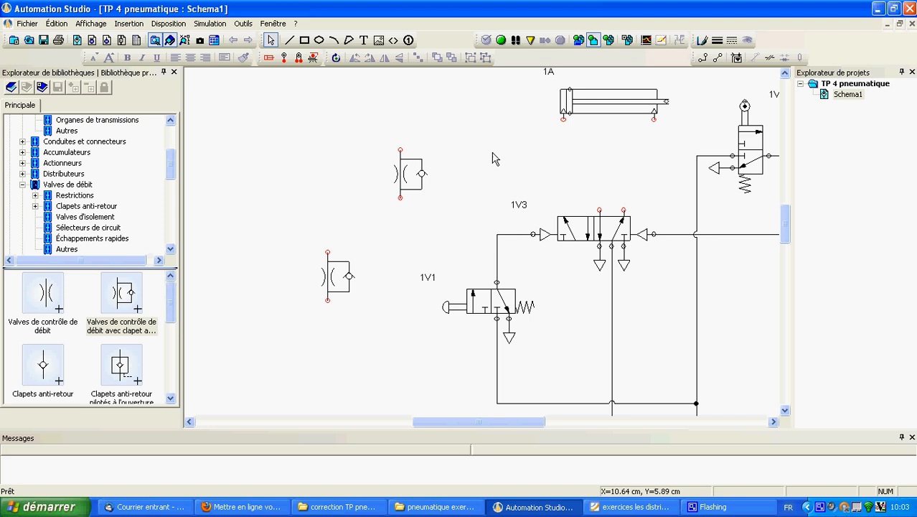
# - Rotate the first flow control valve by 180° and attach it to the rod-side port of cylinder 1A
pyautogui.moveTo(415, 173); pyautogui.dragTo(657, 174)
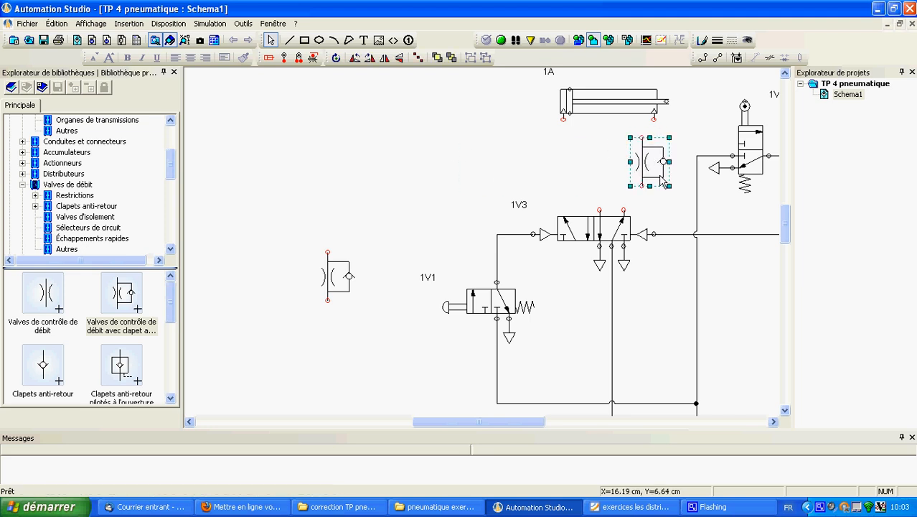
pyautogui.hotkey('ctrl', 'r')
pyautogui.hotkey('ctrl', 'r')
pyautogui.click(700, 135)
pyautogui.moveTo(641, 161); pyautogui.dragTo(653, 147)
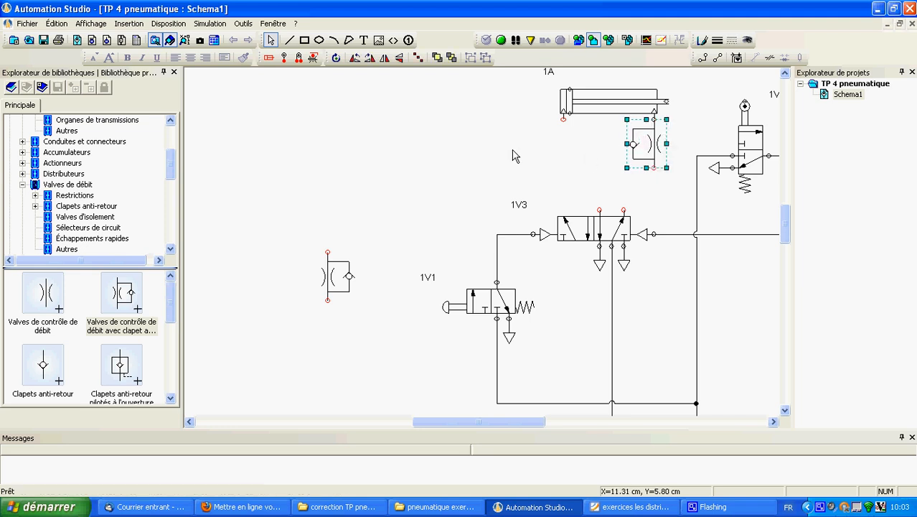
# - Rotate the copied flow control valve by 180° and attach it to the rear port of cylinder 1A
pyautogui.click(337, 272)
pyautogui.hotkey('ctrl', 'r')
pyautogui.hotkey('ctrl', 'r')
pyautogui.click(399, 229)
pyautogui.moveTo(335, 276); pyautogui.dragTo(567, 143)
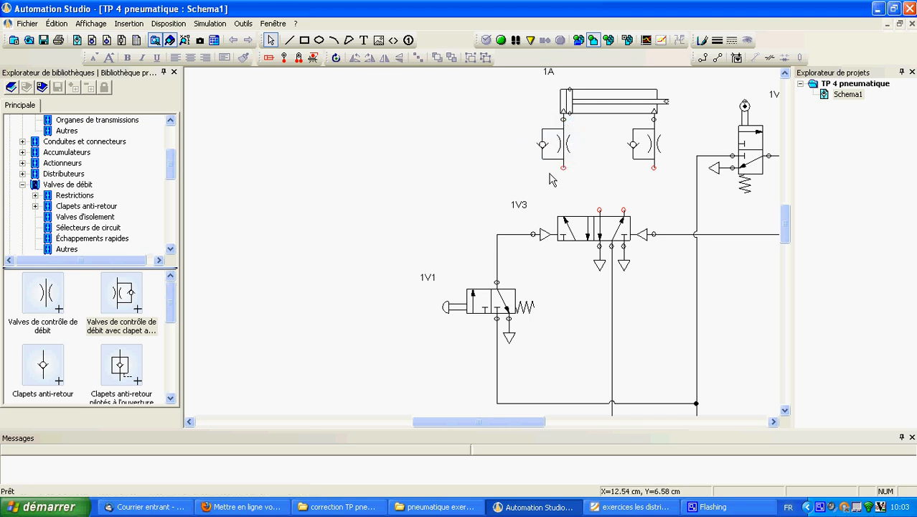
# - Connect the free ports of both flow control valves to the two output ports of distributor 1V3
pyautogui.moveTo(563, 170); pyautogui.dragTo(656, 181)
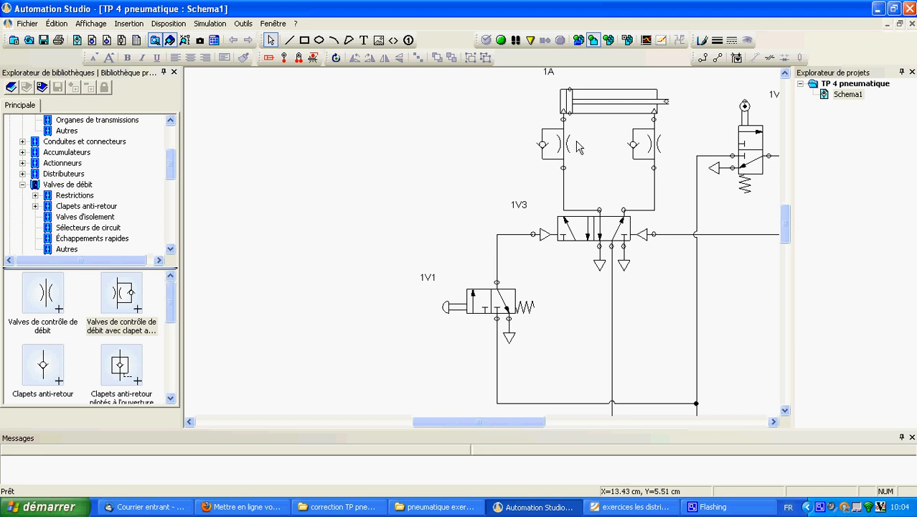
# - Start the simulation and set the diameter of the flow control valve at the cylinder's rear port to 0.4 mm
pyautogui.click(501, 40)
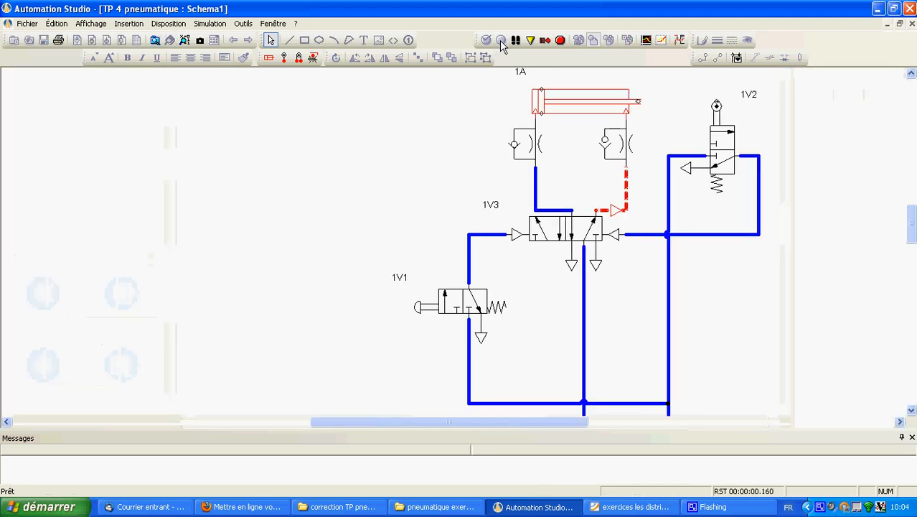
pyautogui.click(532, 146)
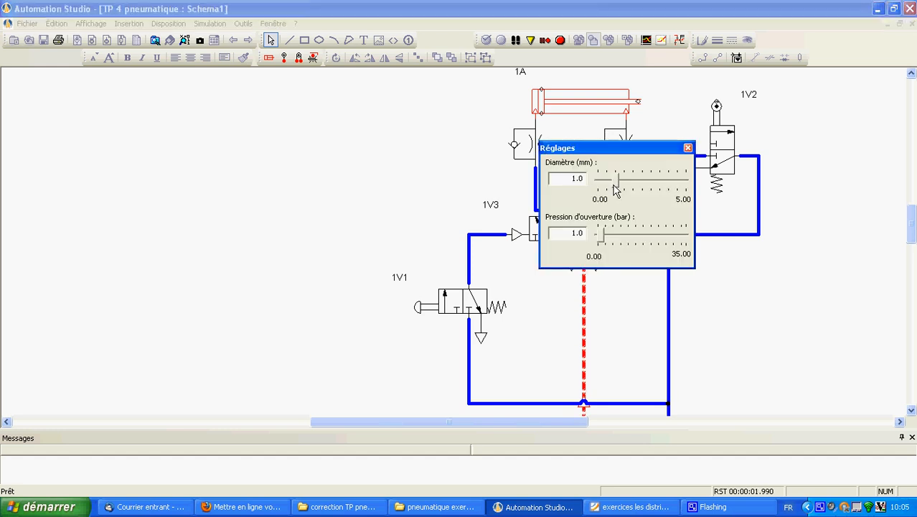
pyautogui.moveTo(615, 191); pyautogui.dragTo(605, 189)
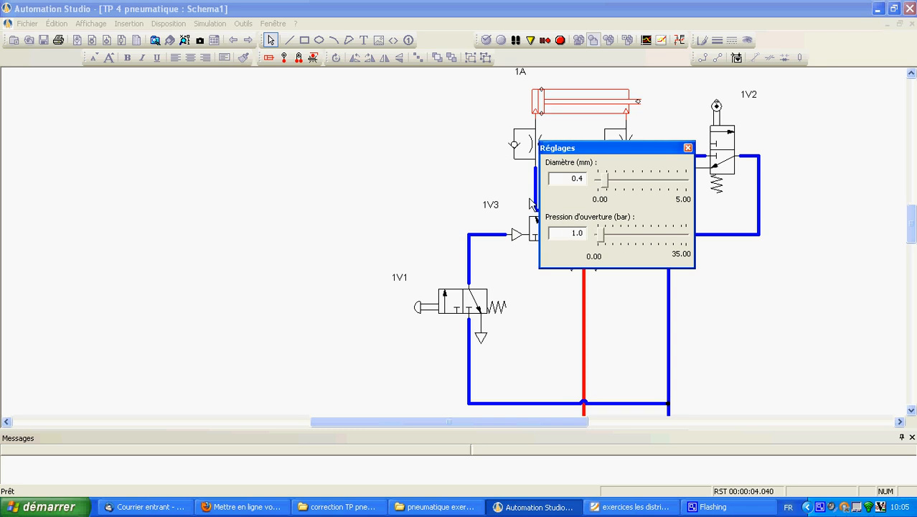
pyautogui.click(687, 149)
# - Reduce the diameter of the flow control valve at the cylinder's rod-side port
pyautogui.click(633, 148)
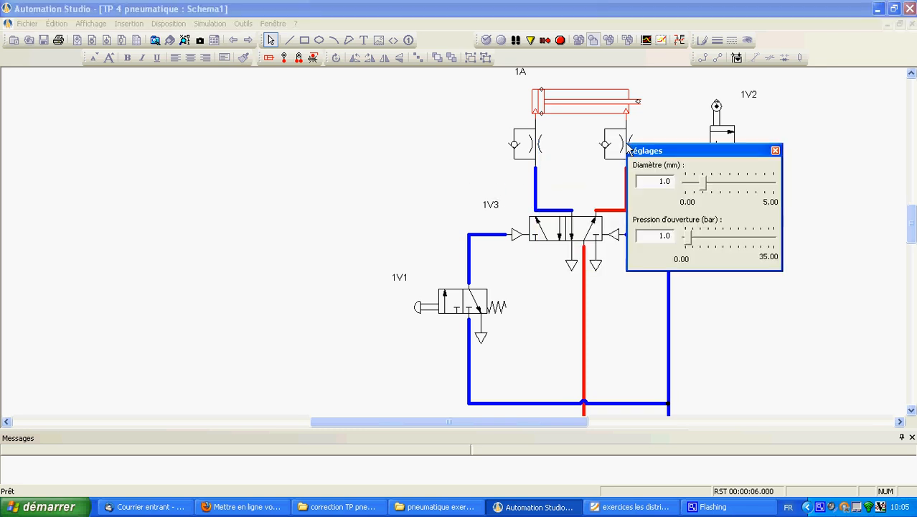
pyautogui.moveTo(702, 188); pyautogui.dragTo(686, 187)
pyautogui.click(657, 115)
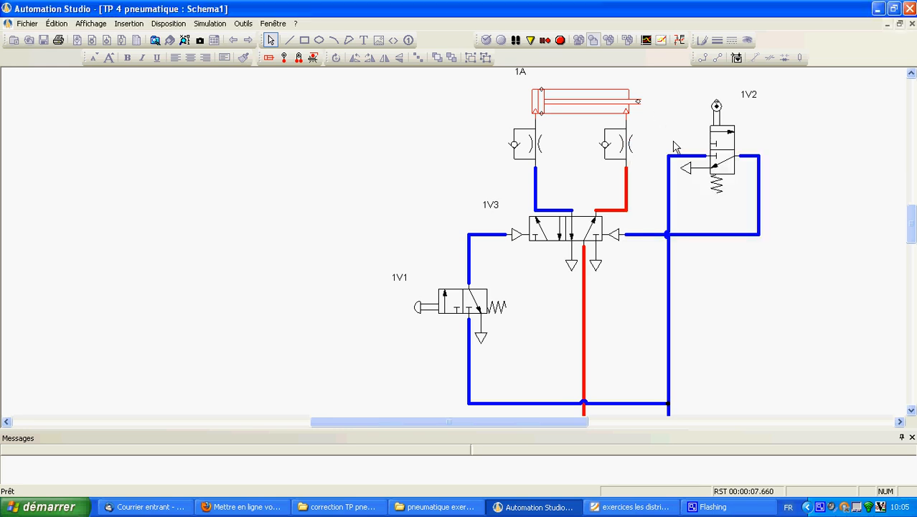
# - Actuate the pushbutton of valve 1V1 and set the rear-port flow control valve's diameter to 0.7 mm during the cylinder's return
pyautogui.click(422, 309)
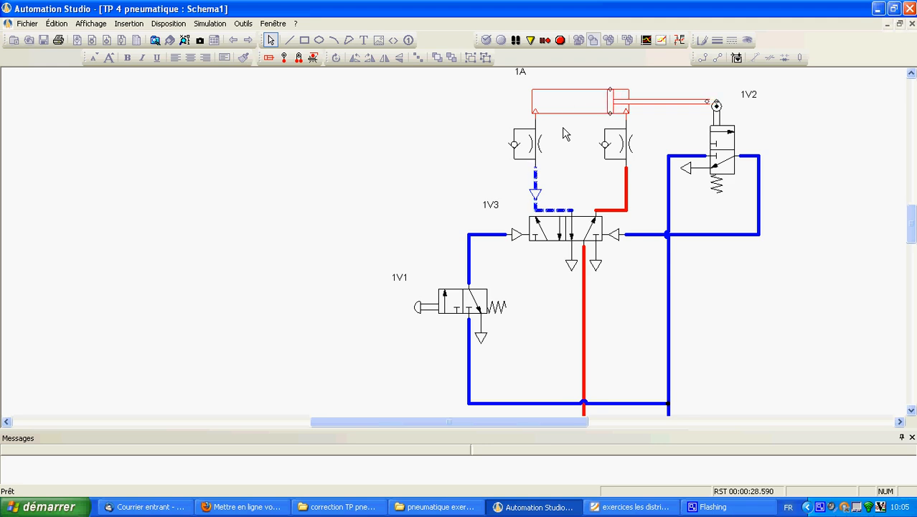
pyautogui.click(533, 149)
pyautogui.moveTo(599, 185); pyautogui.dragTo(605, 186)
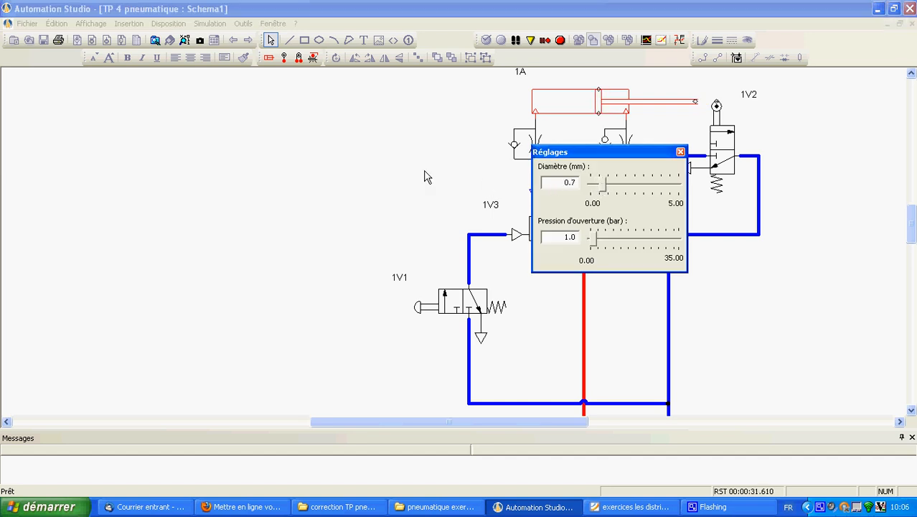